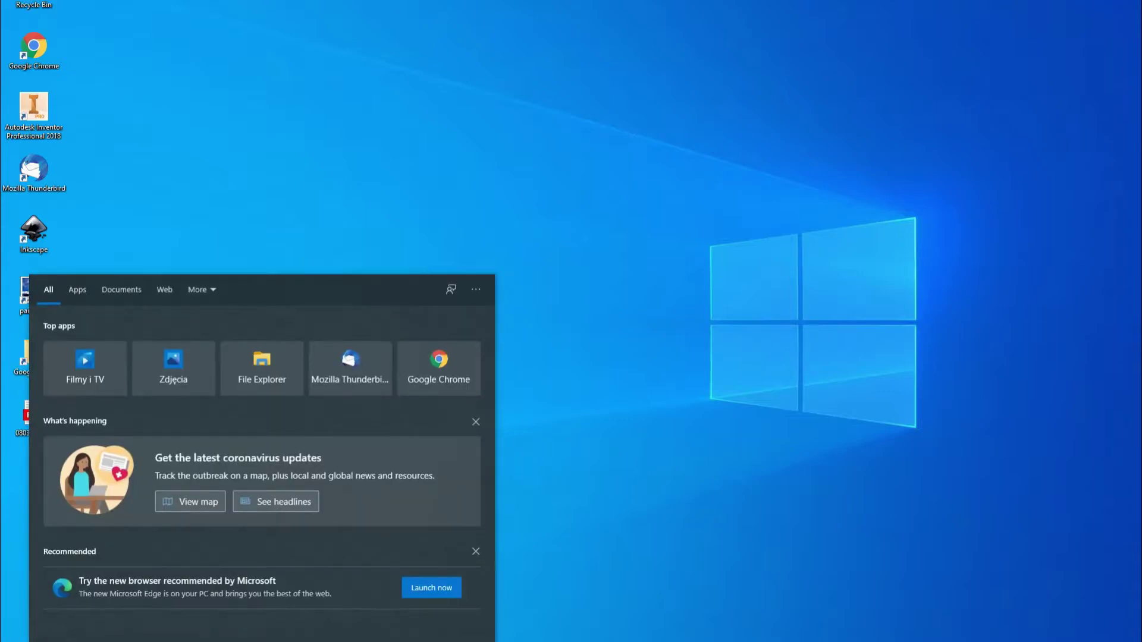
# Open the Windows Update settings and download the pending Windows 10 update.
pyautogui.write('chec')
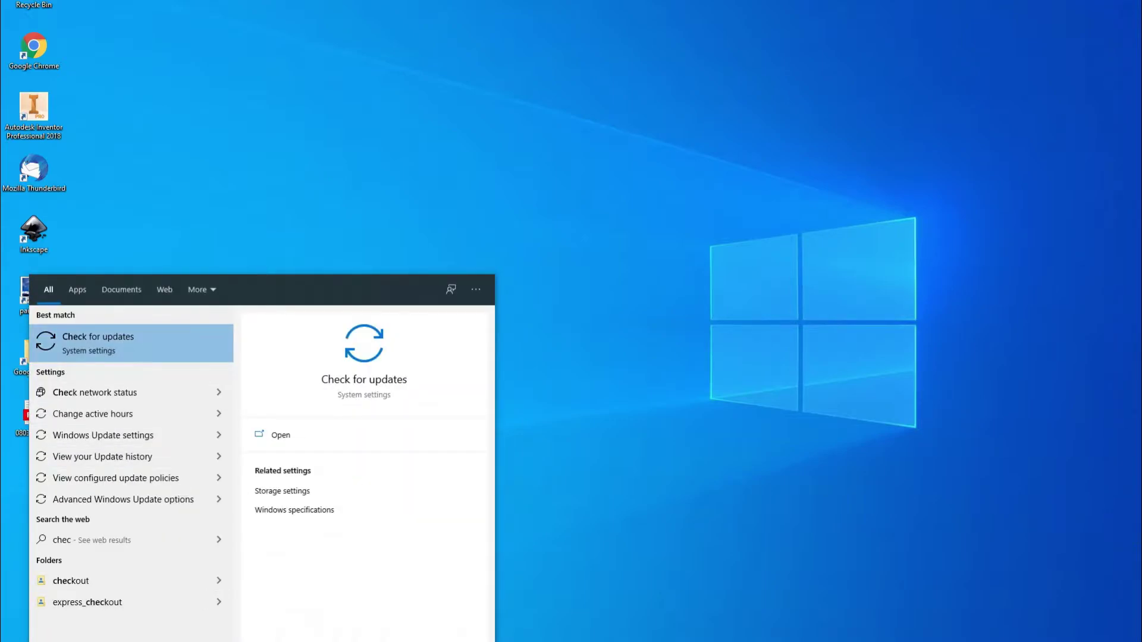
pyautogui.click(131, 343)
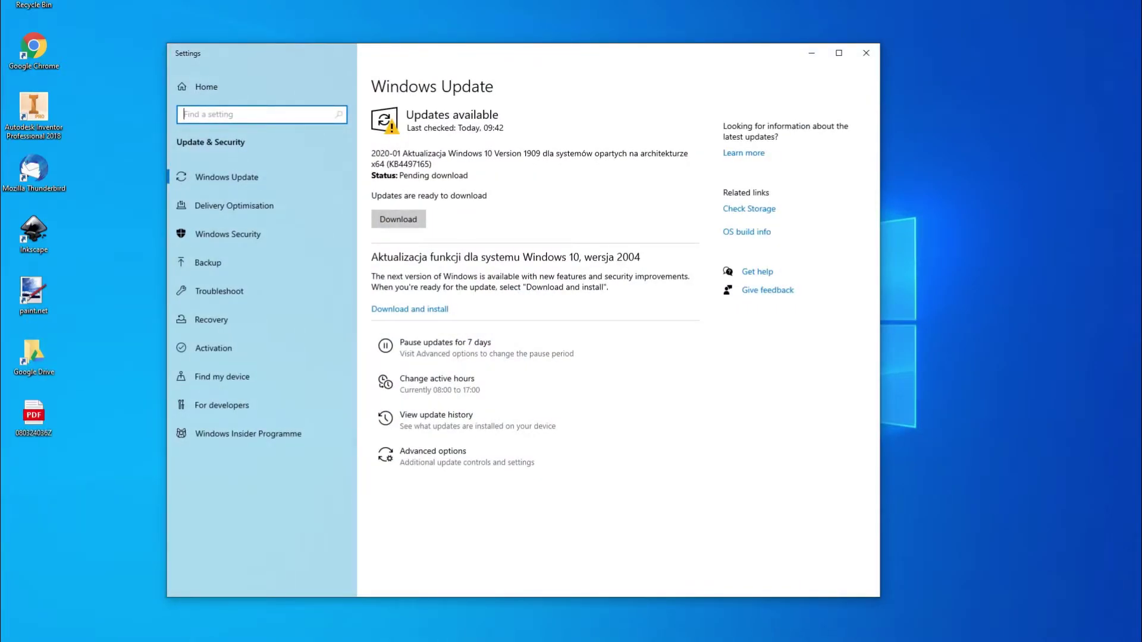
pyautogui.click(398, 220)
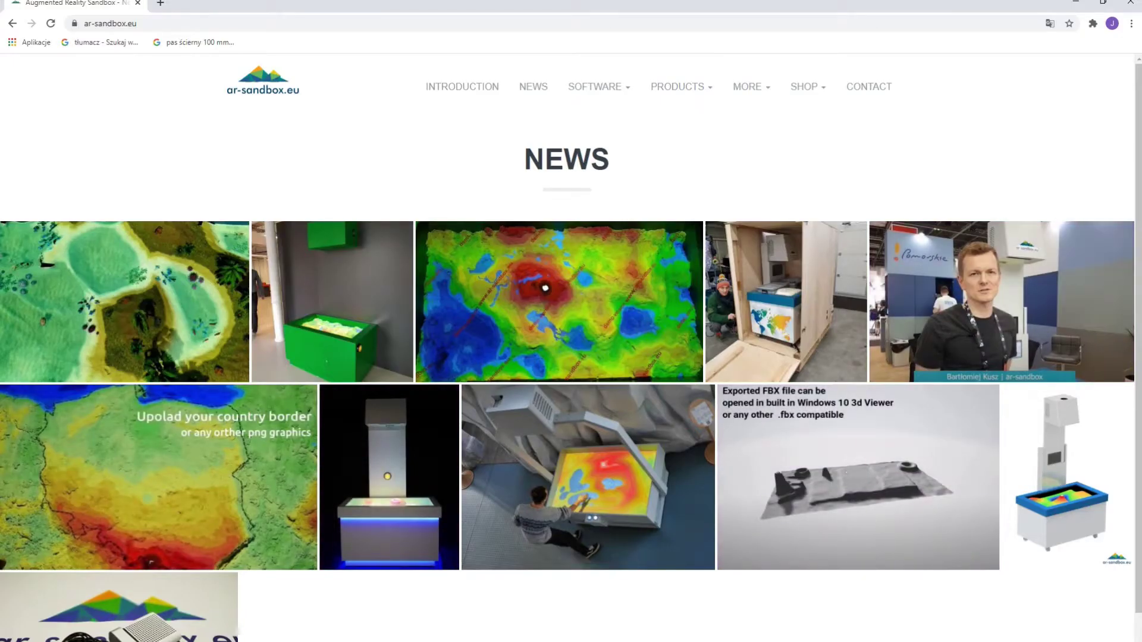
# Order the free Kinect SDK 2.0 and KinectSandbox Free from the ar-sandbox.eu shop and view the order's downloads.
pyautogui.moveTo(808, 86)
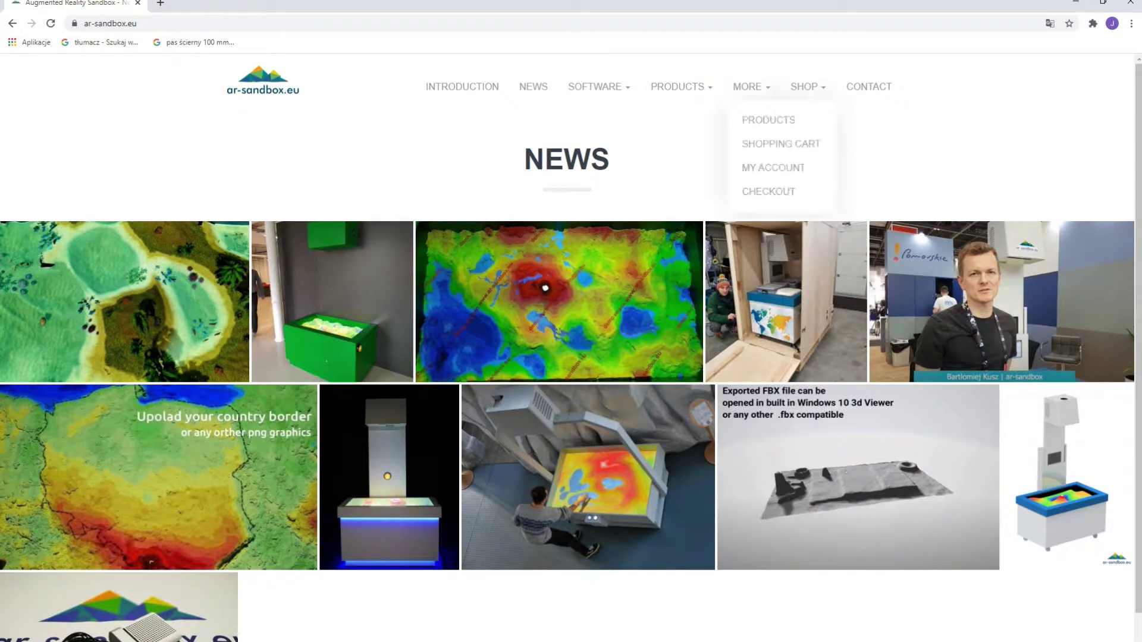
pyautogui.click(769, 120)
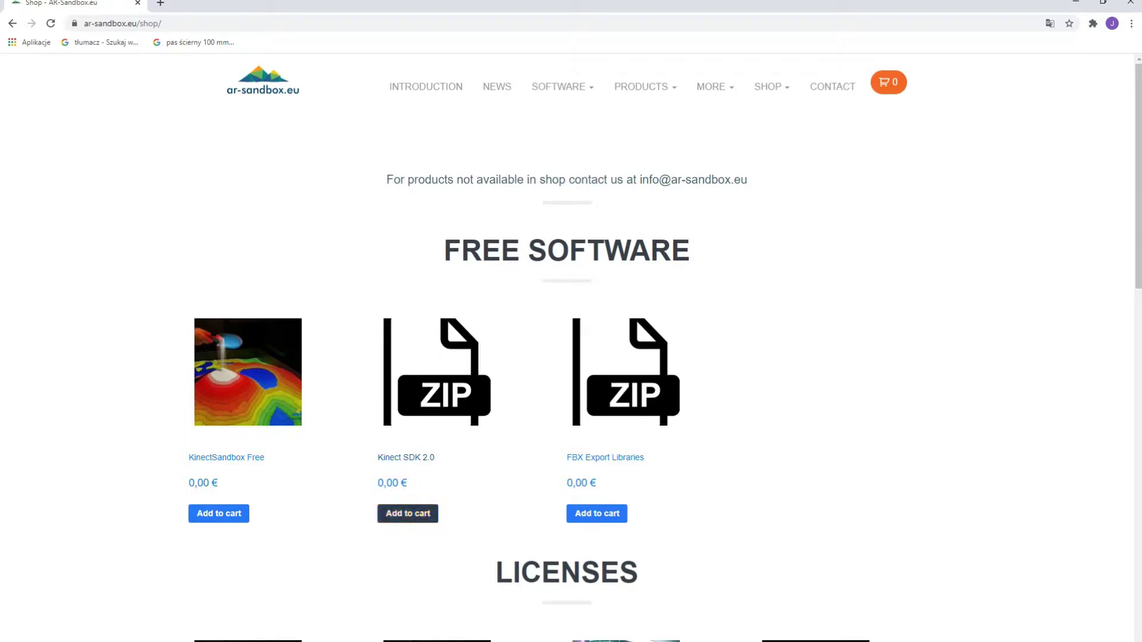
pyautogui.click(408, 513)
pyautogui.click(219, 514)
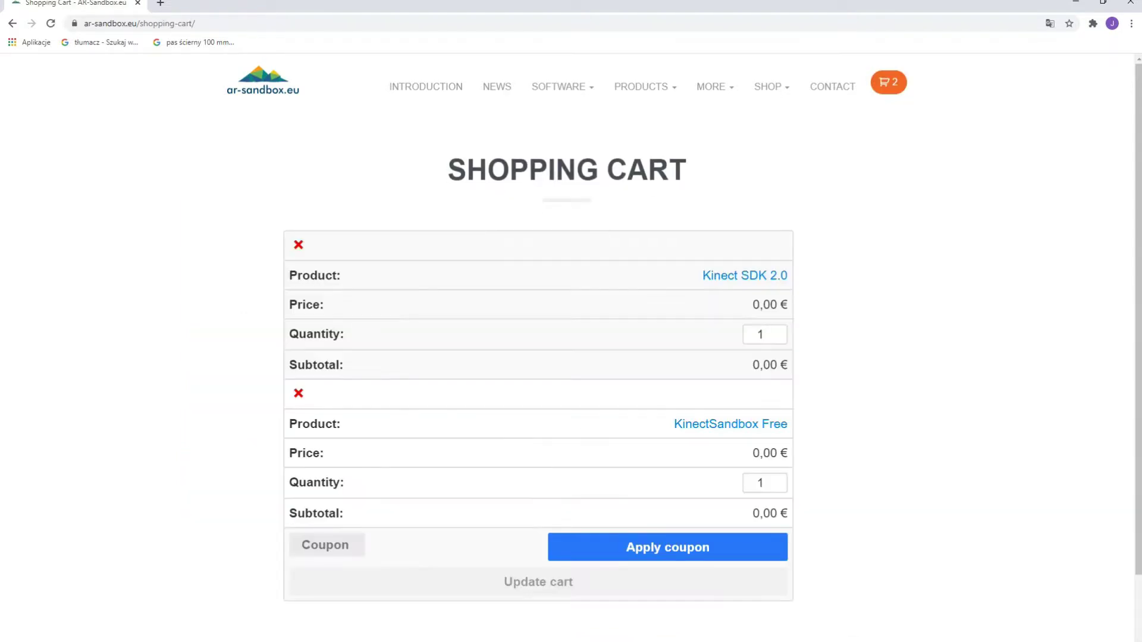
pyautogui.scroll(-2, 567, 381)
pyautogui.click(567, 639)
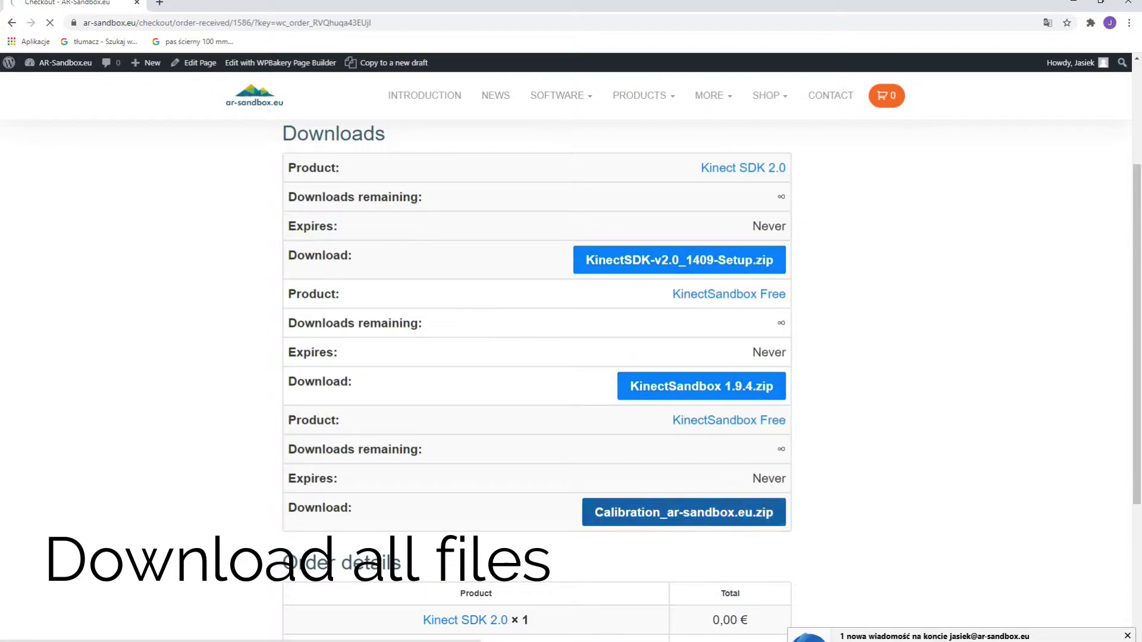
pyautogui.scroll(-1, 536, 381)
pyautogui.scroll(-4, 537, 333)
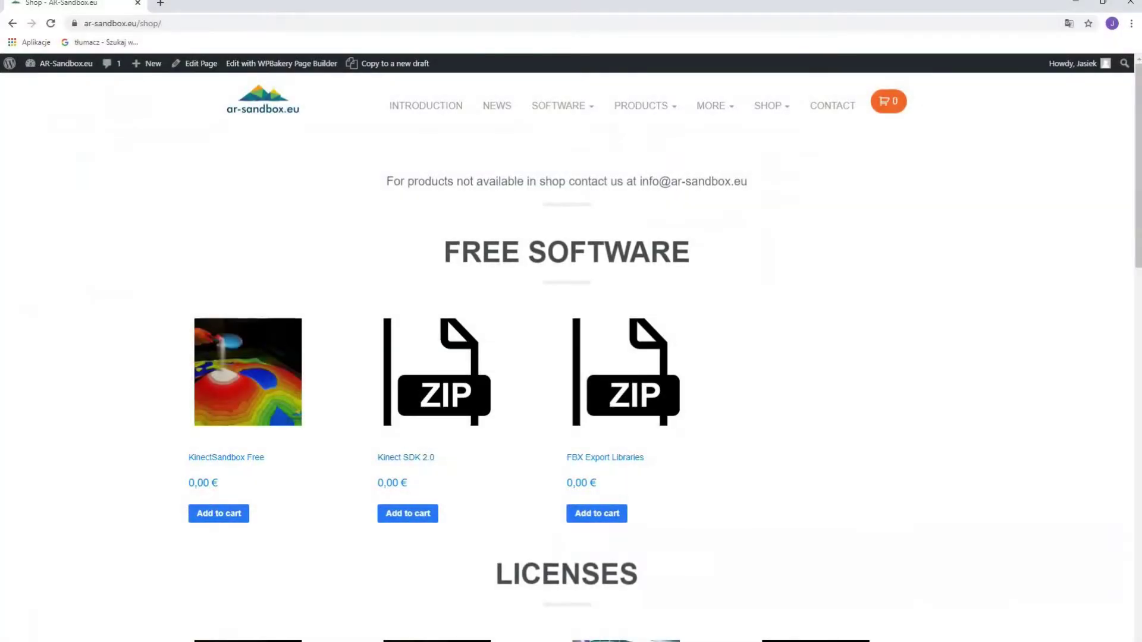
# Add the KinectSandbox License Standard from the shop's licenses to the cart.
pyautogui.scroll(-5, 571, 357)
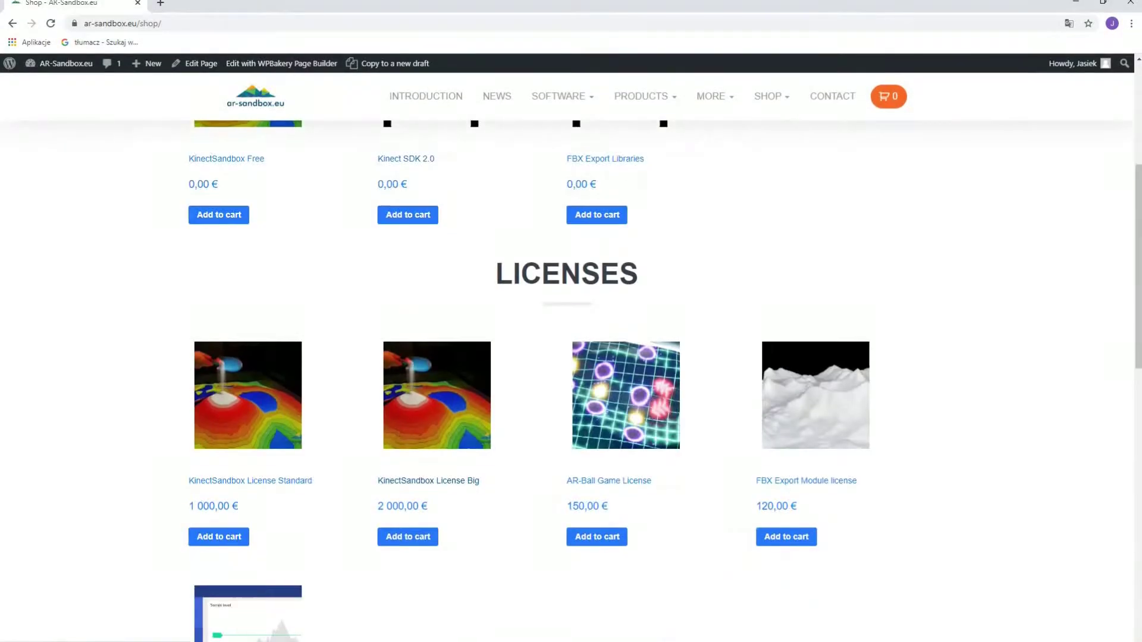
pyautogui.scroll(-2, 571, 356)
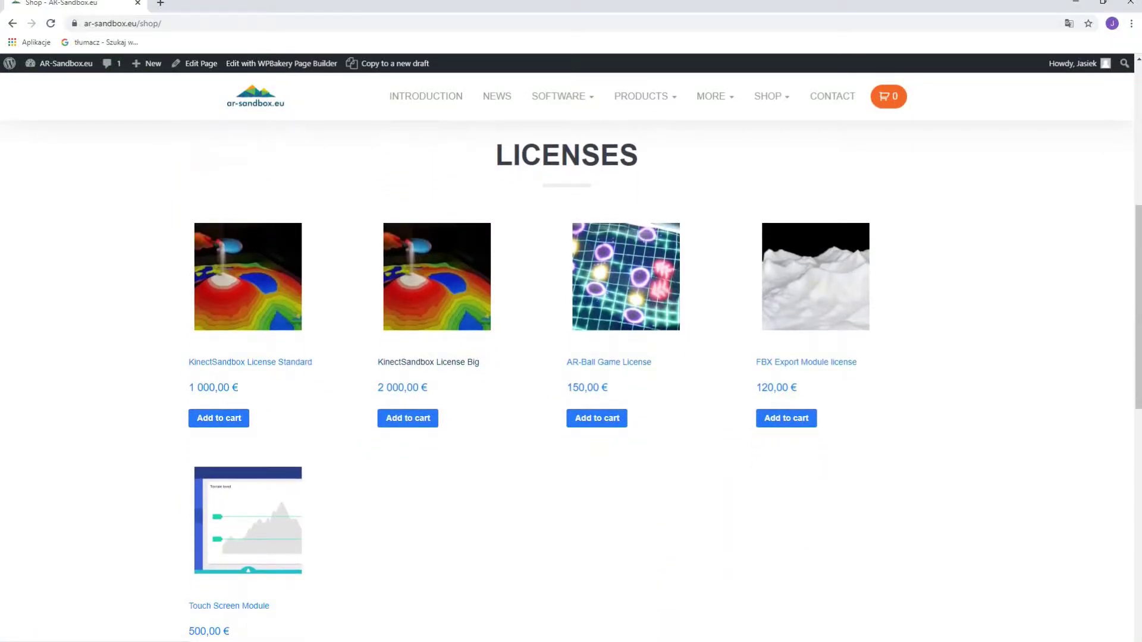
pyautogui.click(219, 418)
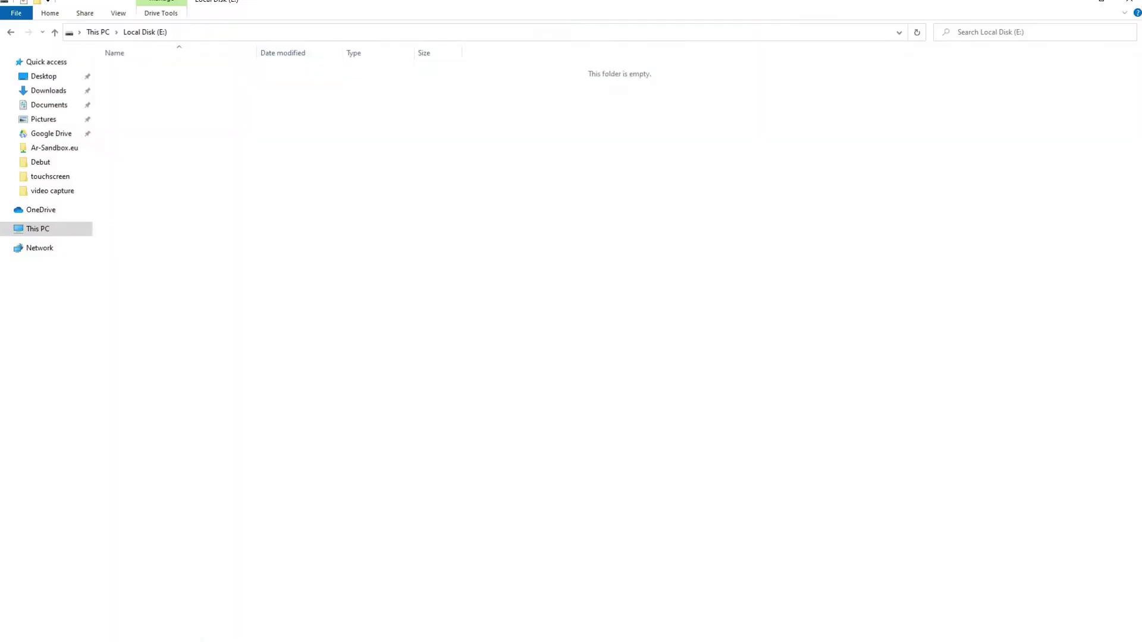
# Paste the downloaded archives into Local Disk (E:) and extract KinectSandbox 1.9.4 to E:\KinectSandbox 1.9.4.
pyautogui.hotkey('ctrl', 'v')
pyautogui.click(148, 71)
pyautogui.rightClick(164, 66)
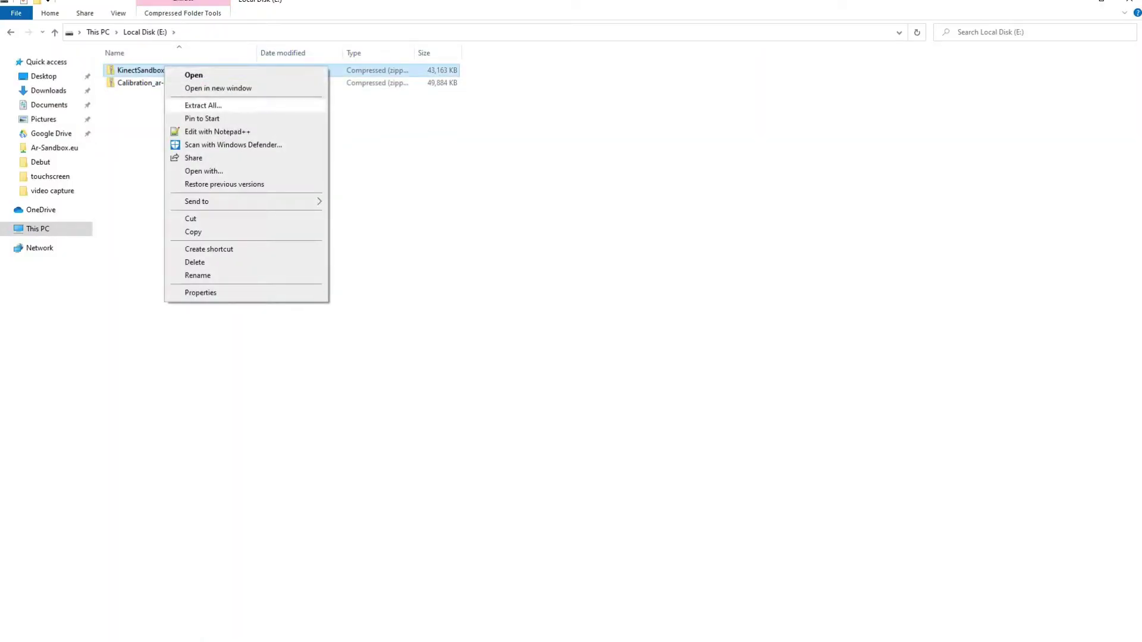
pyautogui.click(184, 104)
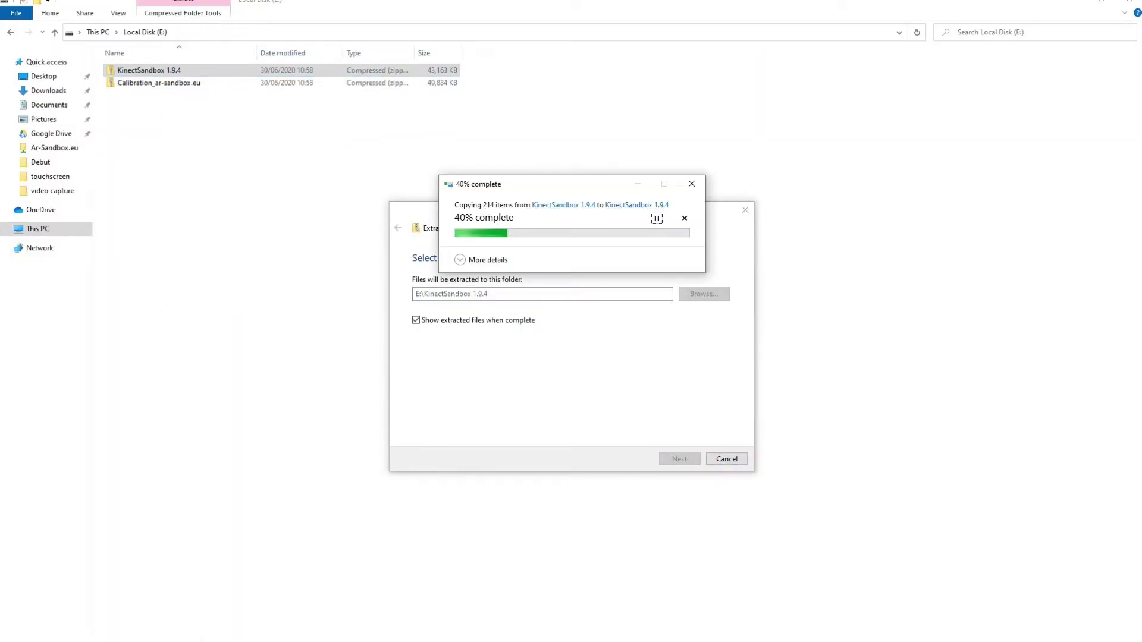
# Extract the Calibration_ar-sandbox.eu archive to E:\Calibration_ar-sandbox.eu.
pyautogui.click(159, 83)
pyautogui.rightClick(138, 83)
pyautogui.click(176, 124)
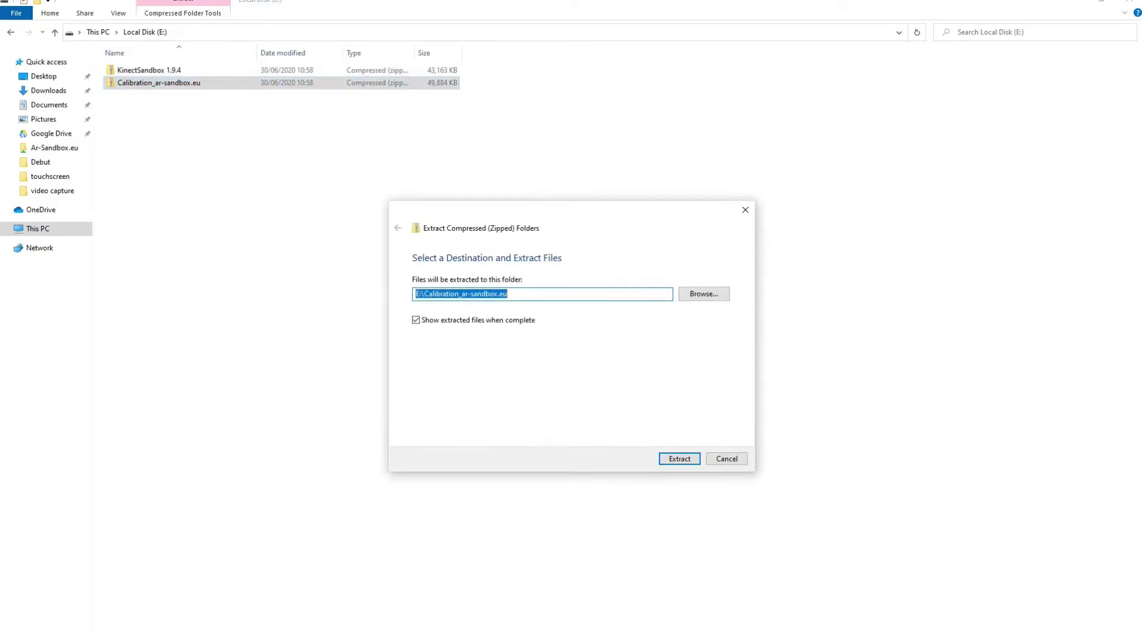
pyautogui.press('Return')
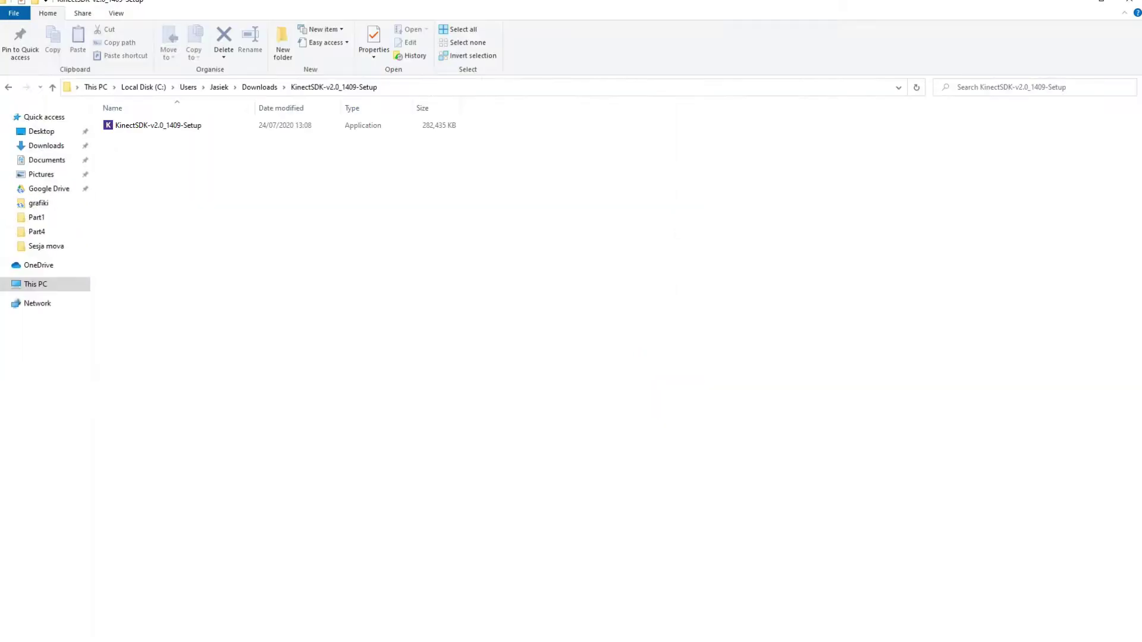
# Run KinectSDK-v2.0_1409-Setup, accept the license terms and install the Kinect for Windows SDK.
pyautogui.rightClick(179, 126)
pyautogui.click(190, 129)
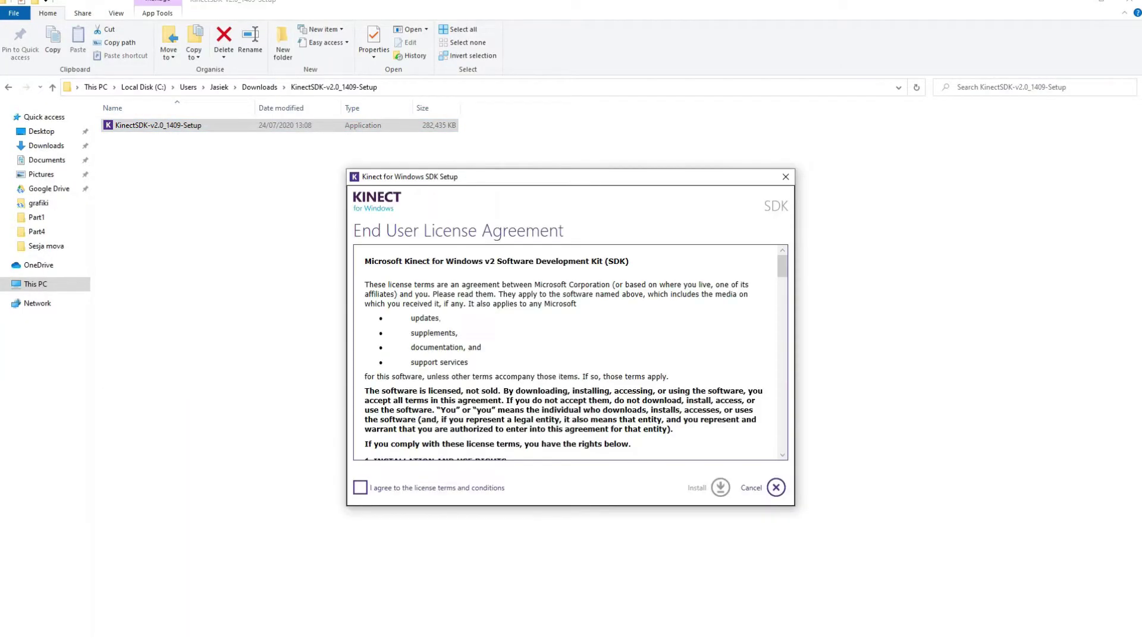
pyautogui.click(361, 488)
pyautogui.click(721, 488)
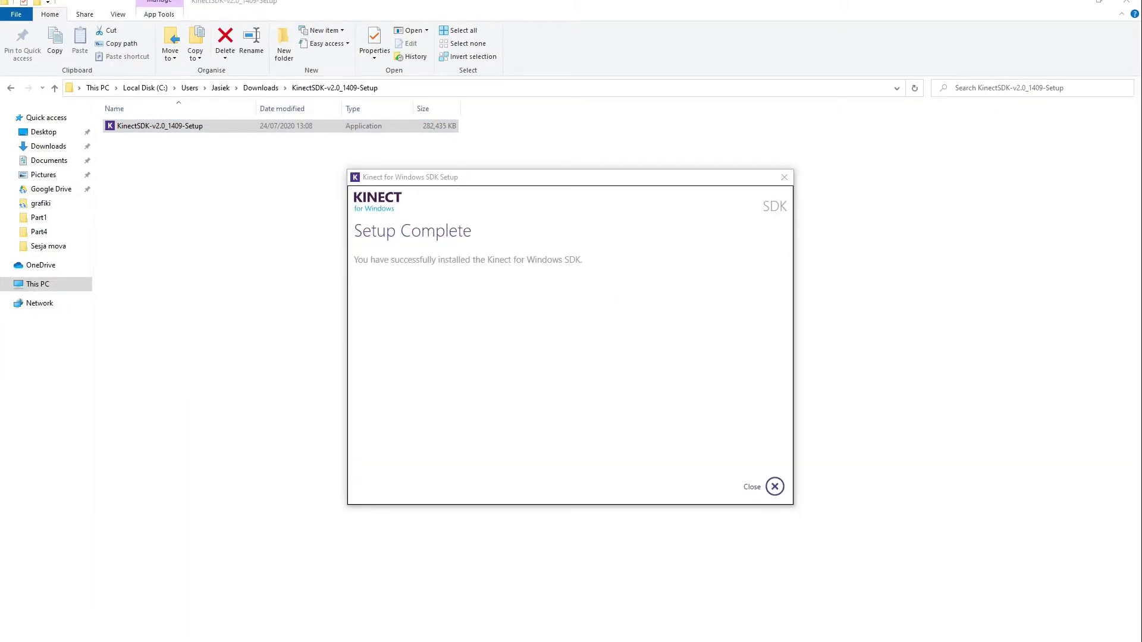
pyautogui.click(774, 487)
# Find SDK Browser v2.0 (Kinect for Windows) among the installed apps and launch it.
pyautogui.press('super')
pyautogui.write('ki')
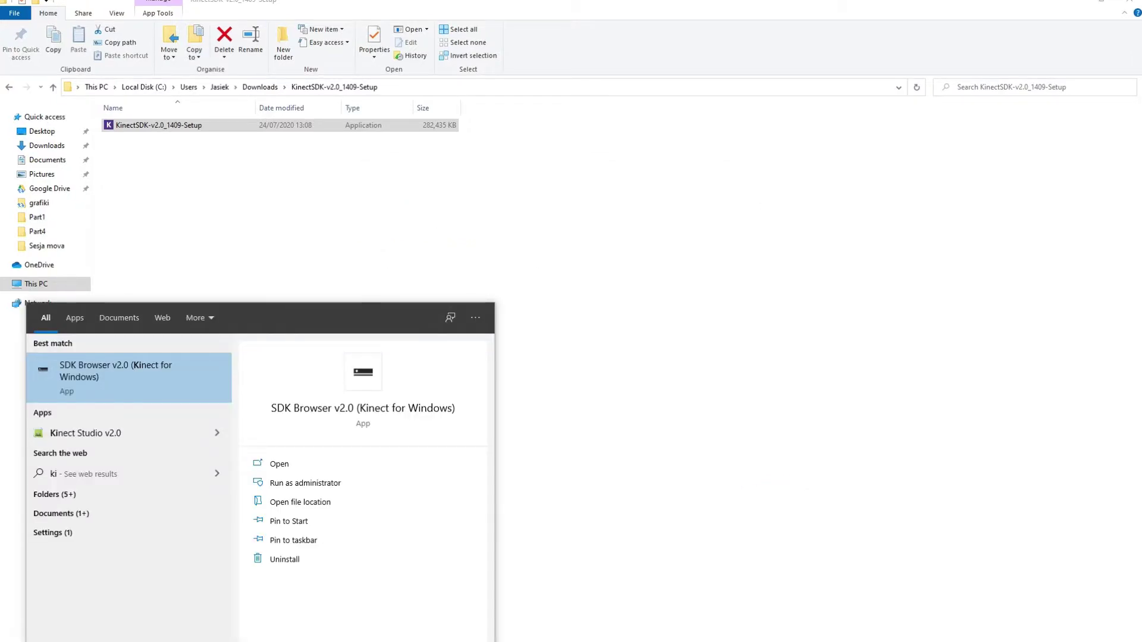
pyautogui.press('Return')
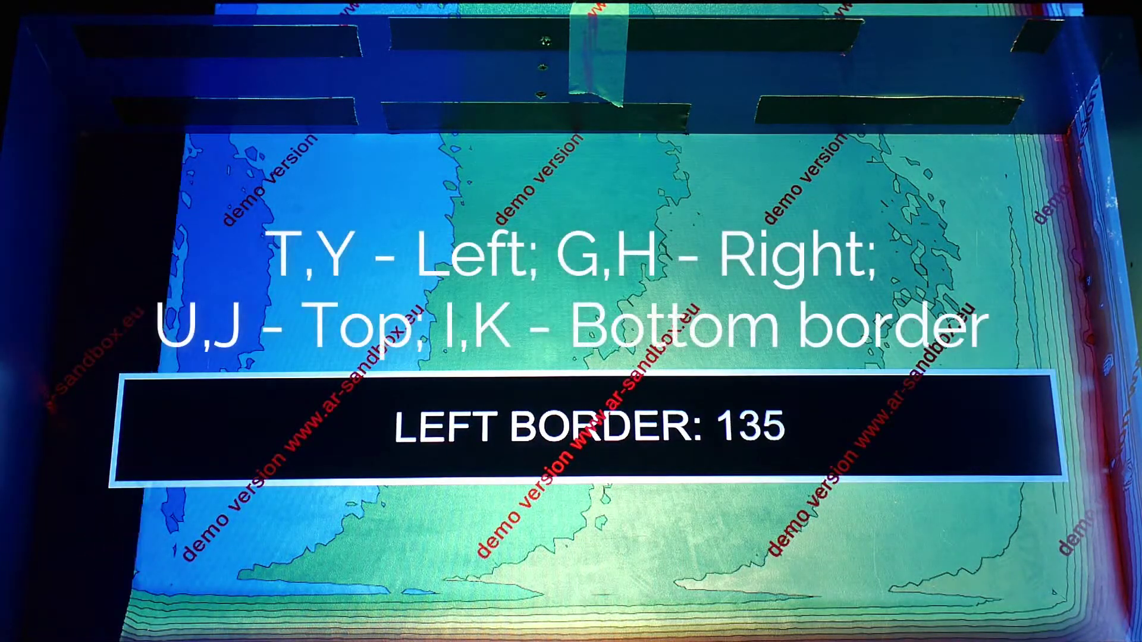
# Calibrate the left border of the projected terrain by lowering it to 106 and adjusting it in the opposite direction.
pyautogui.press('t')
pyautogui.press('t')
pyautogui.press('t')
pyautogui.press('t')
pyautogui.press('t')
pyautogui.press('t')
pyautogui.press('t')
pyautogui.press('t')
pyautogui.press('t')
pyautogui.press('t')
pyautogui.press('t')
pyautogui.press('t')
pyautogui.press('t')
pyautogui.press('t')
pyautogui.press('t')
pyautogui.press('t')
pyautogui.press('t')
pyautogui.press('t')
pyautogui.press('t')
pyautogui.press('t')
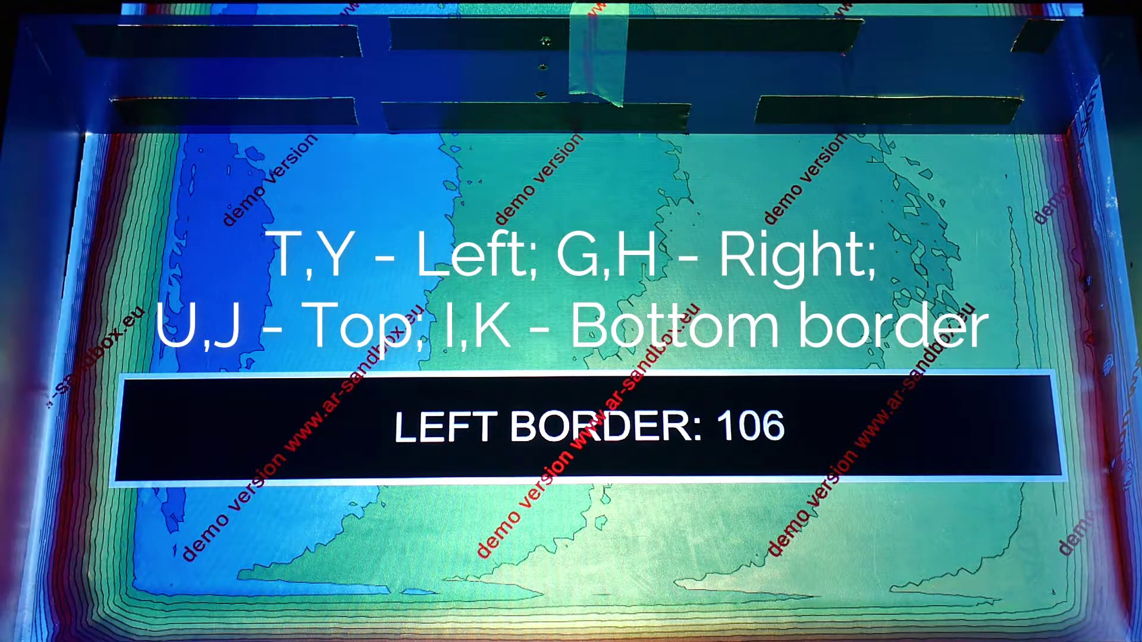
pyautogui.press('y')
pyautogui.press('y')
pyautogui.press('y')
pyautogui.press('y')
pyautogui.press('y')
pyautogui.press('y')
pyautogui.press('y')
pyautogui.press('y')
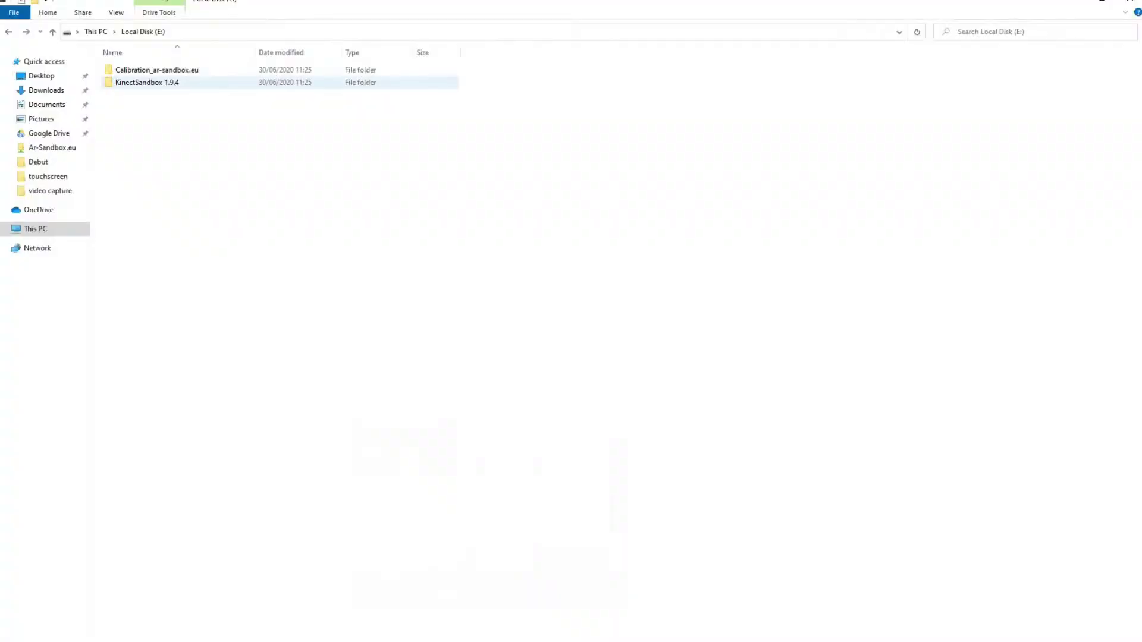
# Open the Settings folder under KinectSandbox 1.9.4, KinectSandbox_Data, StreamingAssets on Local Disk (E:).
pyautogui.doubleClick(141, 83)
pyautogui.press('Return')
pyautogui.press('Down')
pyautogui.press('Down')
pyautogui.press('Down')
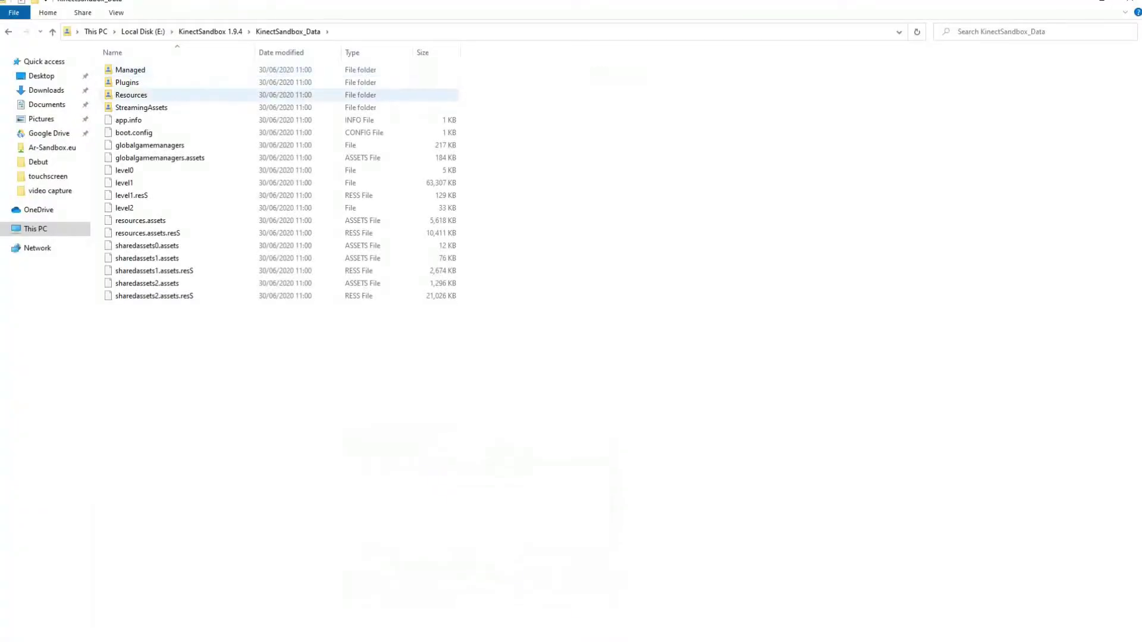
pyautogui.press('Return')
pyautogui.press('Down')
pyautogui.press('Down')
pyautogui.press('Down')
pyautogui.press('Return')
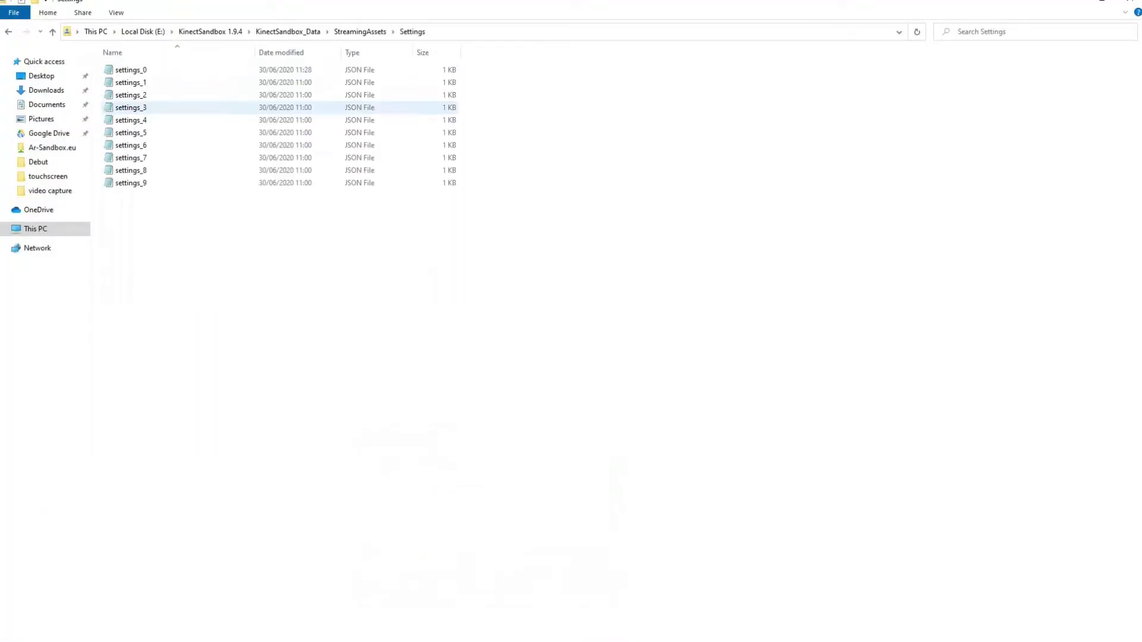
# Open settings_0 in Notepad and make Notepad the default app for .json files.
pyautogui.press('Down')
pyautogui.hotkey('shift', 'F10')
pyautogui.press('Down')
pyautogui.press('Down')
pyautogui.press('Down')
pyautogui.press('Down')
pyautogui.press('Down')
pyautogui.press('Down')
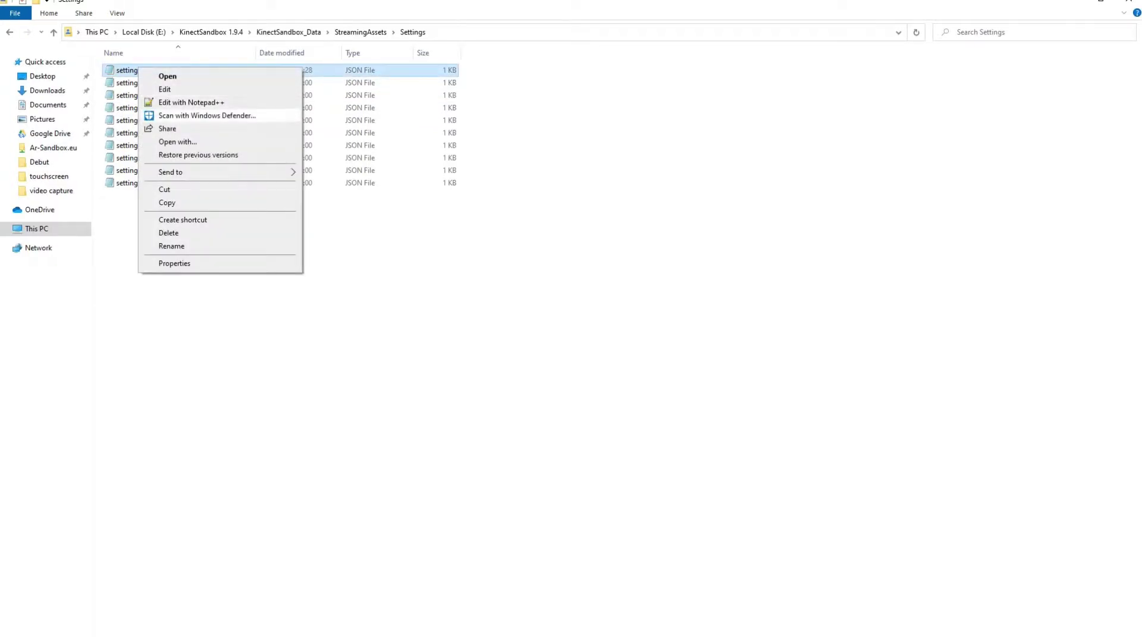
pyautogui.press('Return')
pyautogui.press('Down')
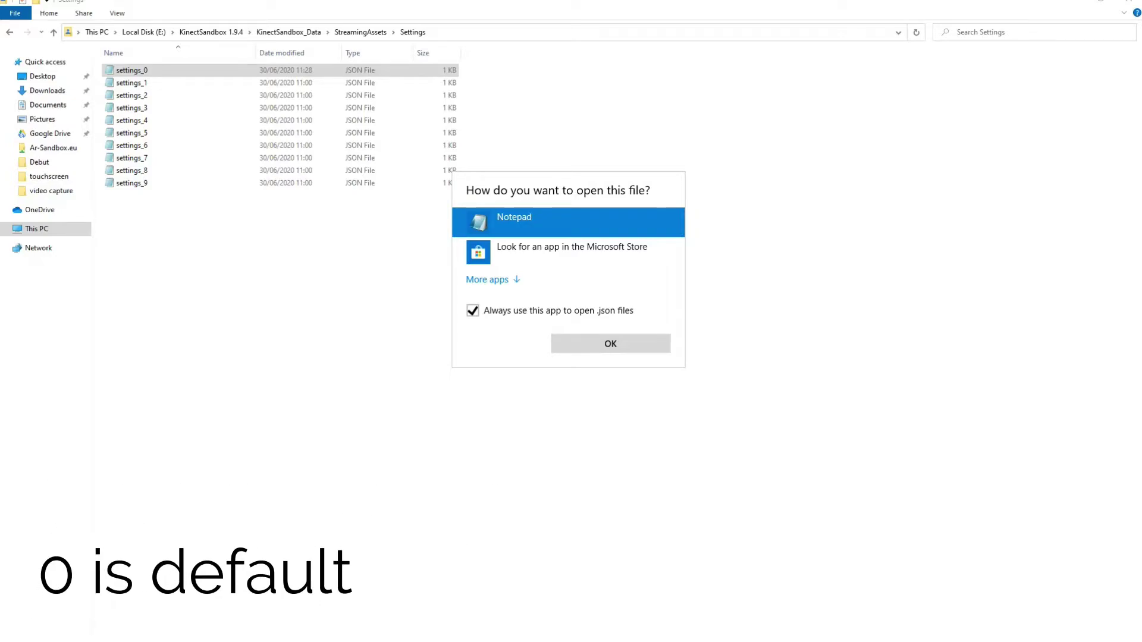
pyautogui.press('Return')
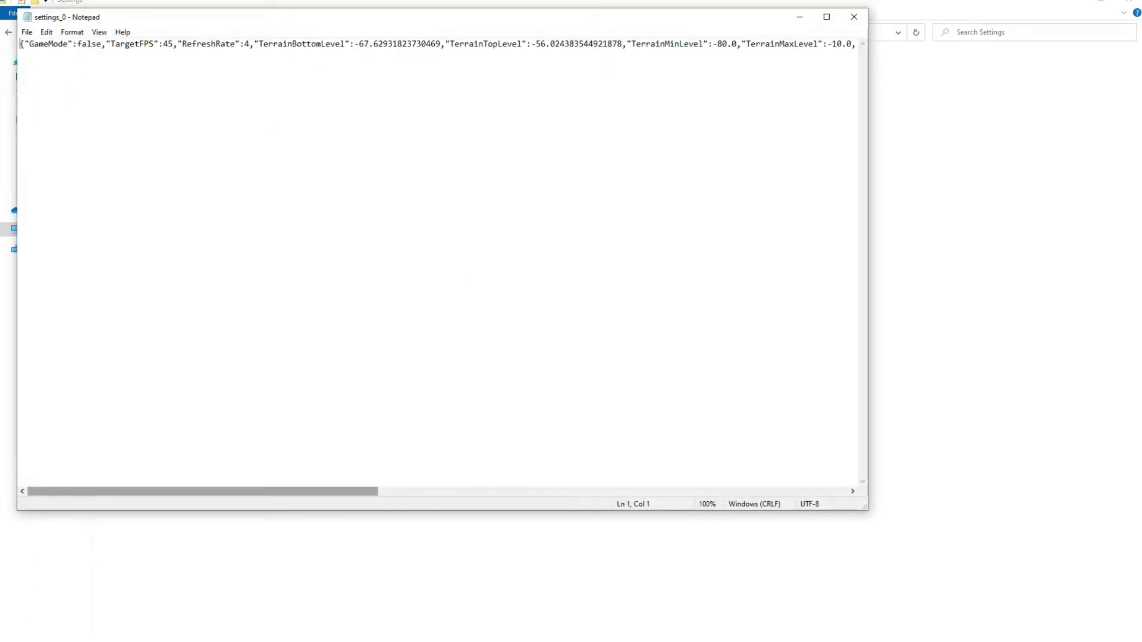
# Set RefreshRate to 1 in the settings_0 file and save it.
pyautogui.hscroll(3, 437, 266)
pyautogui.hscroll(10, 437, 267)
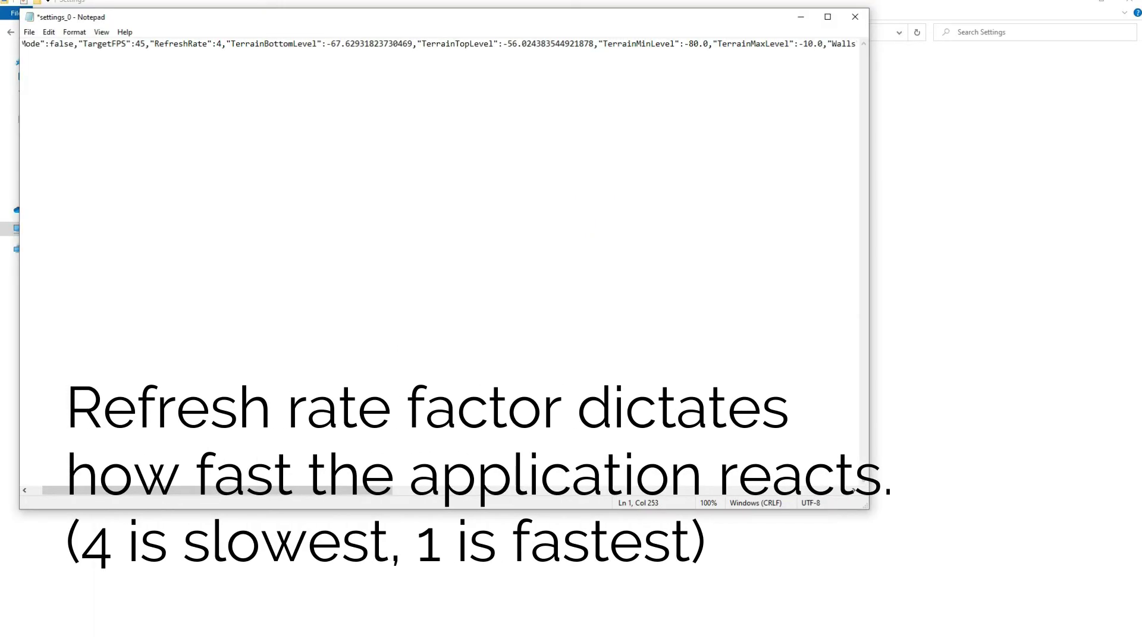
pyautogui.write('1')
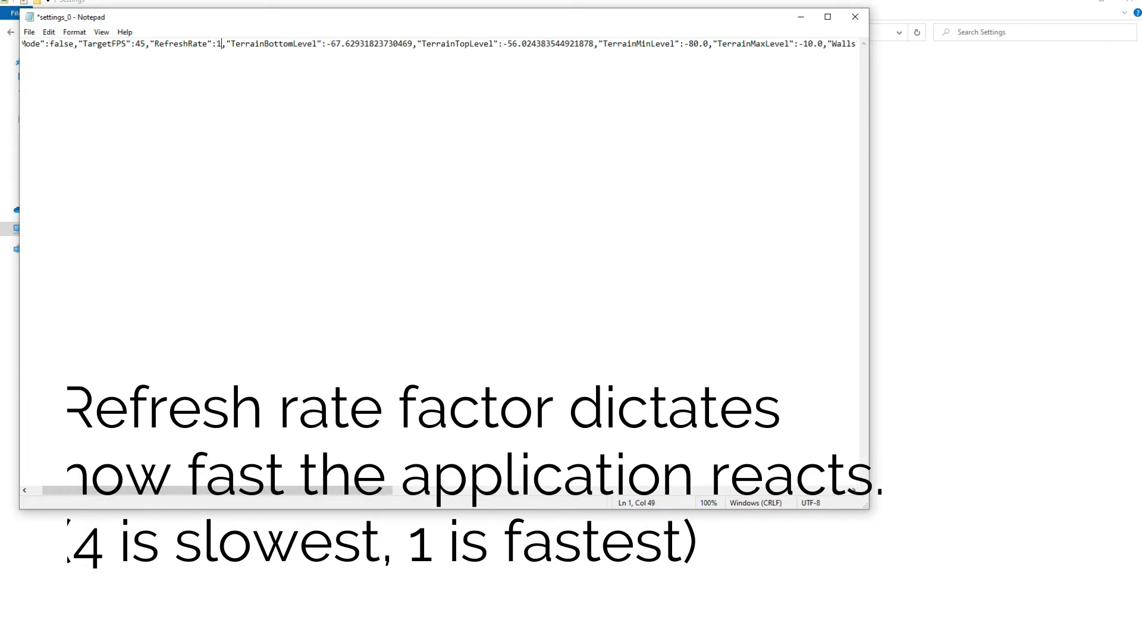
pyautogui.hotkey('alt', 'e')
pyautogui.press('Left')
pyautogui.press('Down')
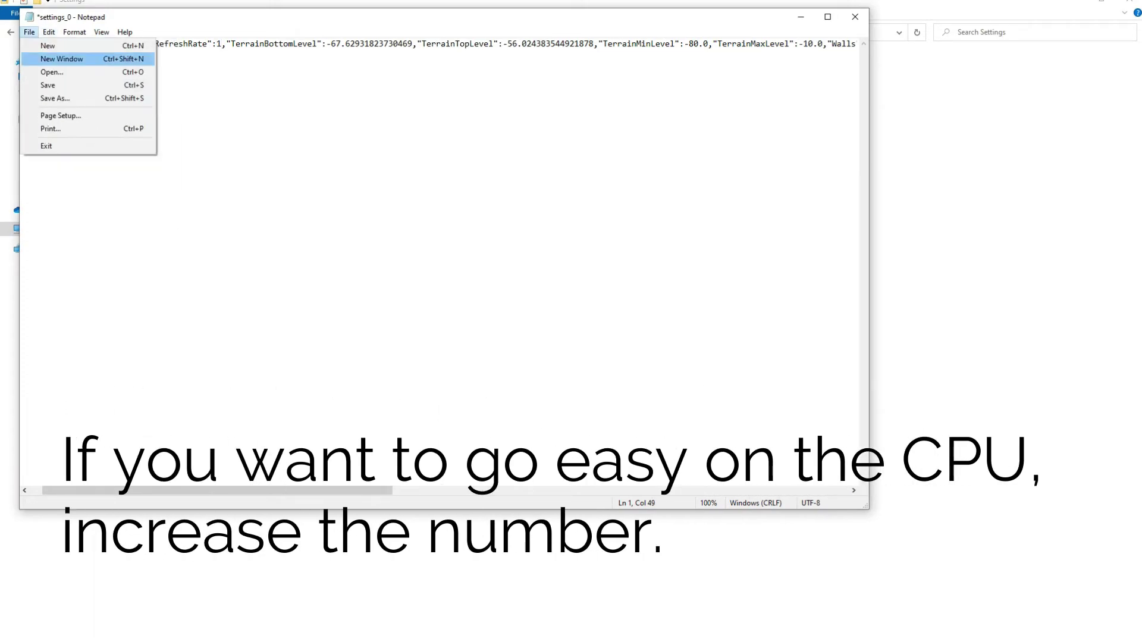
pyautogui.press('Down')
pyautogui.press('Down')
pyautogui.press('Return')
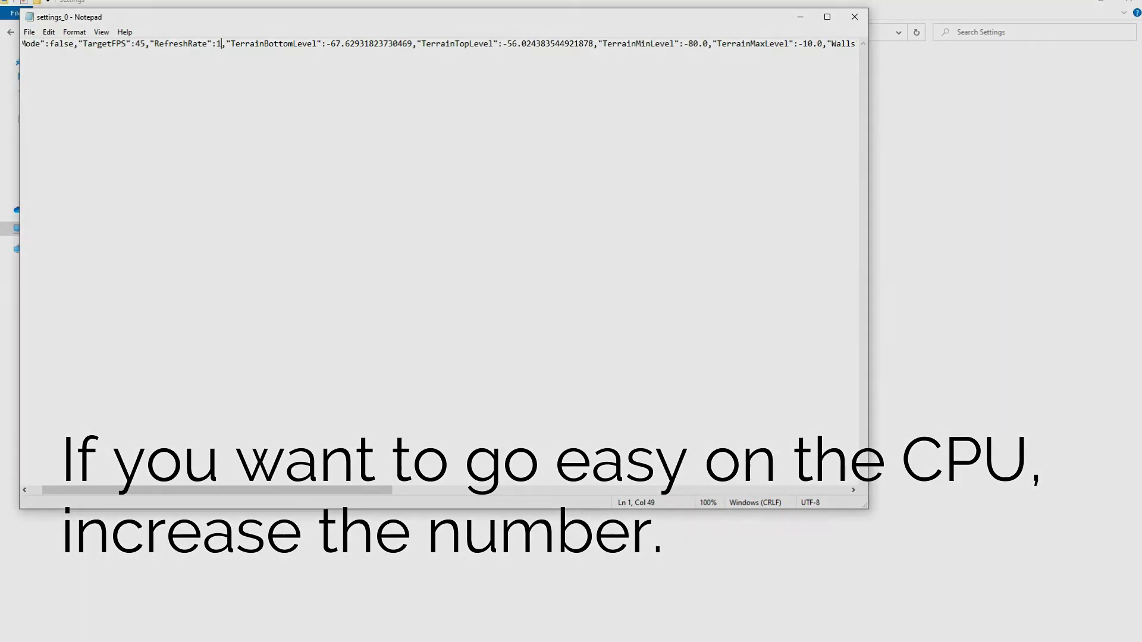